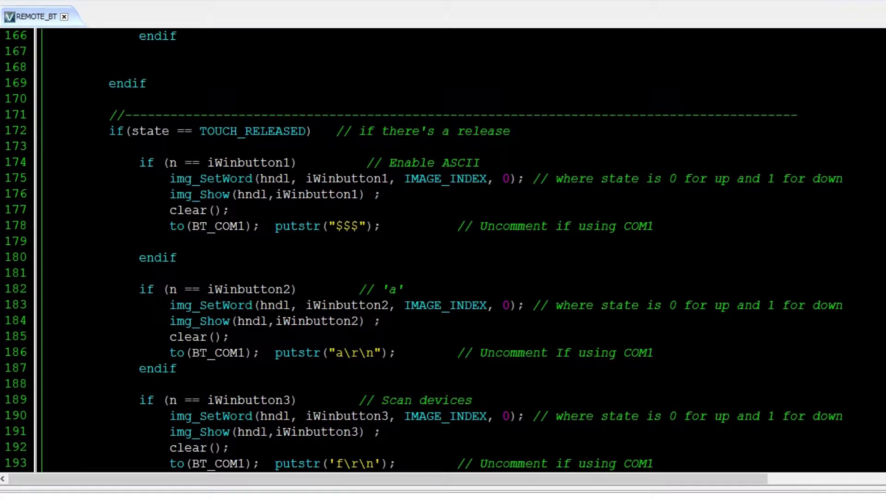
{"action": "scroll", "coordinate": [443, 250], "scroll_direction": "down", "scroll_amount": 1}
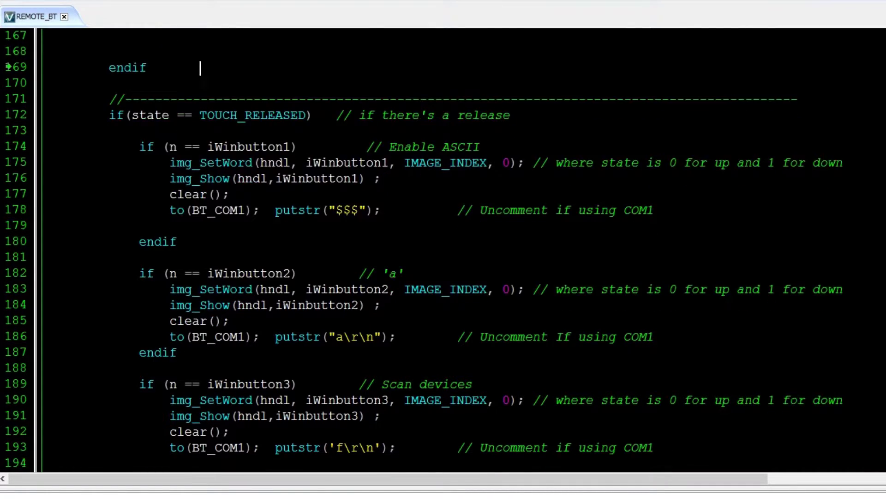
{"action": "scroll", "coordinate": [443, 249], "scroll_direction": "down", "scroll_amount": 5}
{"action": "scroll", "coordinate": [443, 250], "scroll_direction": "down", "scroll_amount": 3}
{"action": "scroll", "coordinate": [444, 249], "scroll_direction": "down", "scroll_amount": 1}
{"action": "scroll", "coordinate": [443, 250], "scroll_direction": "down", "scroll_amount": 4}
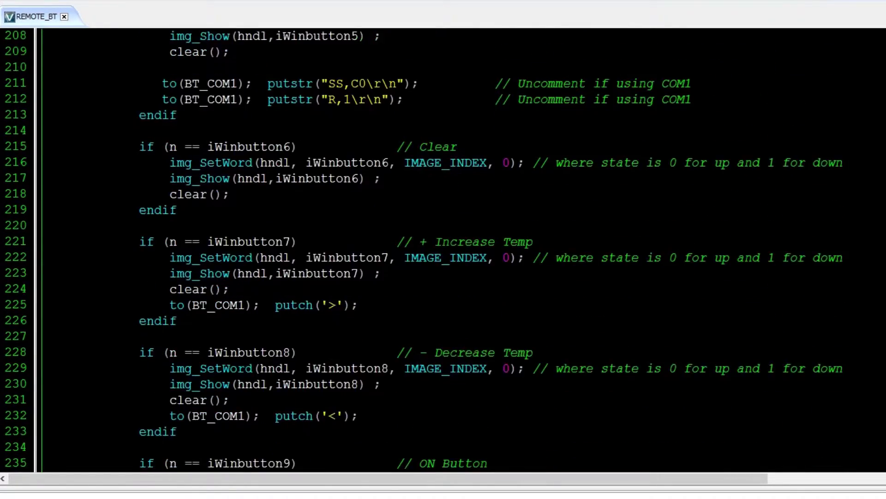
{"action": "scroll", "coordinate": [443, 249], "scroll_direction": "down", "scroll_amount": 2}
{"action": "scroll", "coordinate": [444, 249], "scroll_direction": "down", "scroll_amount": 4}
{"action": "scroll", "coordinate": [443, 249], "scroll_direction": "down", "scroll_amount": 2}
{"action": "scroll", "coordinate": [444, 249], "scroll_direction": "down", "scroll_amount": 2}
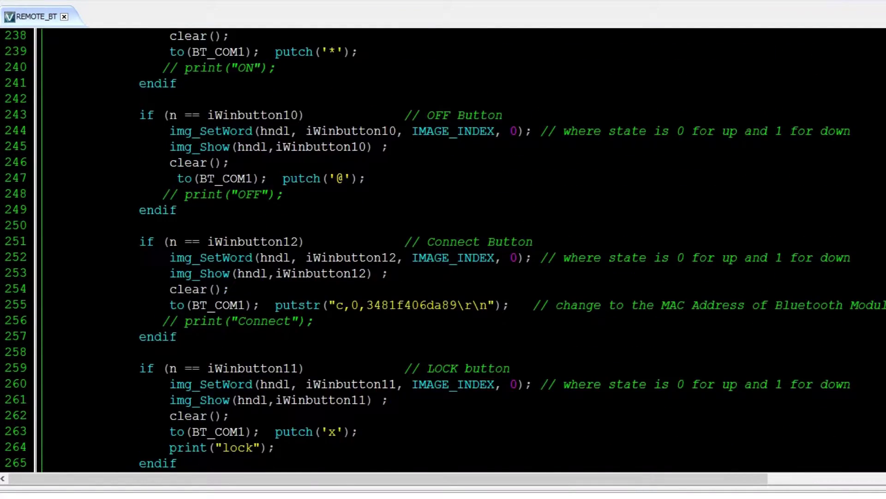
{"action": "scroll", "coordinate": [443, 249], "scroll_direction": "down", "scroll_amount": 3}
{"action": "scroll", "coordinate": [443, 250], "scroll_direction": "down", "scroll_amount": 3}
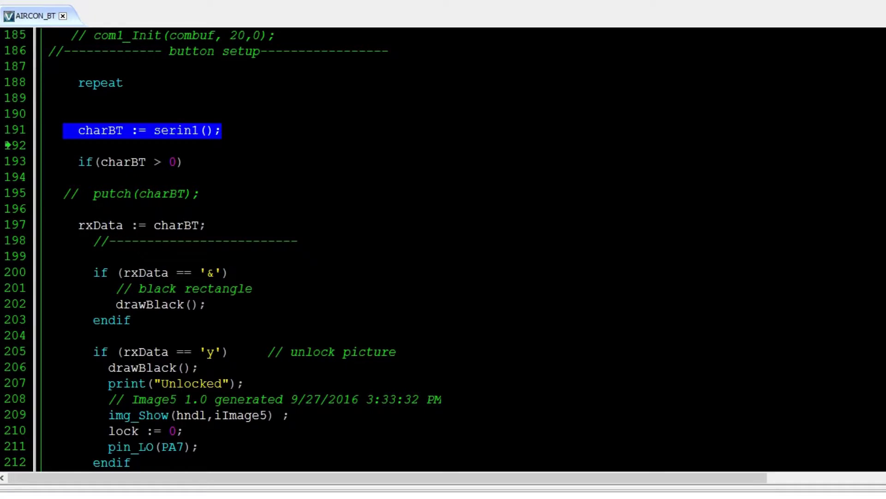
{"action": "scroll", "coordinate": [444, 249], "scroll_direction": "down", "scroll_amount": 6}
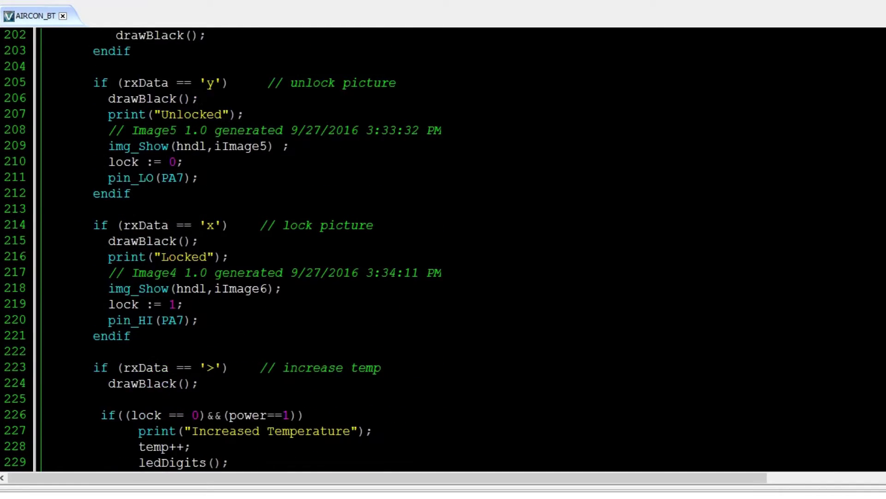
{"action": "scroll", "coordinate": [444, 250], "scroll_direction": "down", "scroll_amount": 7}
{"action": "scroll", "coordinate": [444, 249], "scroll_direction": "down", "scroll_amount": 3}
{"action": "scroll", "coordinate": [444, 250], "scroll_direction": "down", "scroll_amount": 3}
{"action": "scroll", "coordinate": [443, 249], "scroll_direction": "down", "scroll_amount": 3}
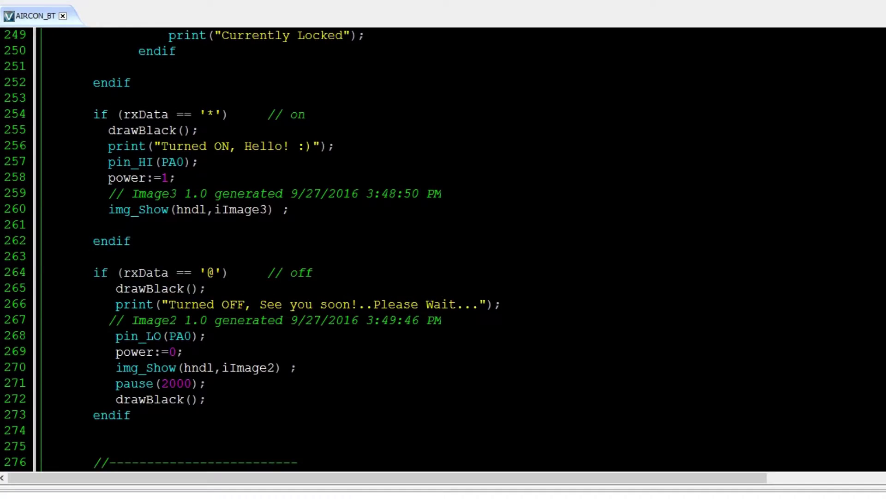
{"action": "scroll", "coordinate": [443, 249], "scroll_direction": "down", "scroll_amount": 1}
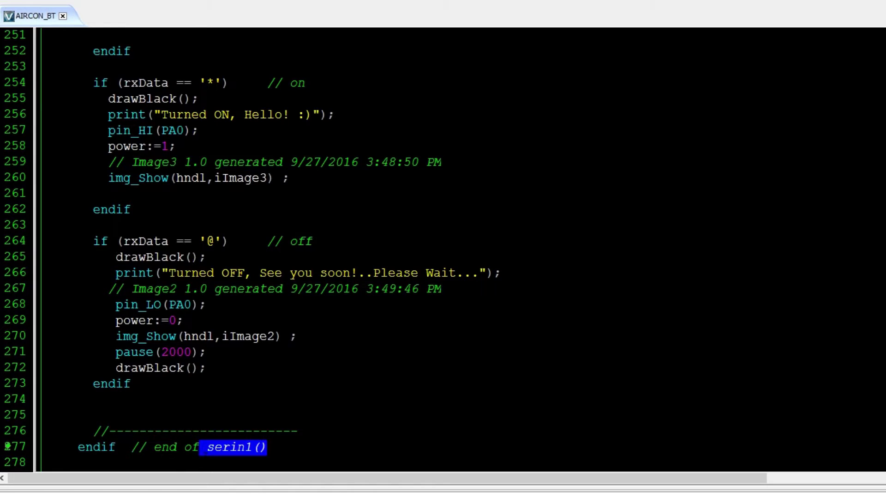